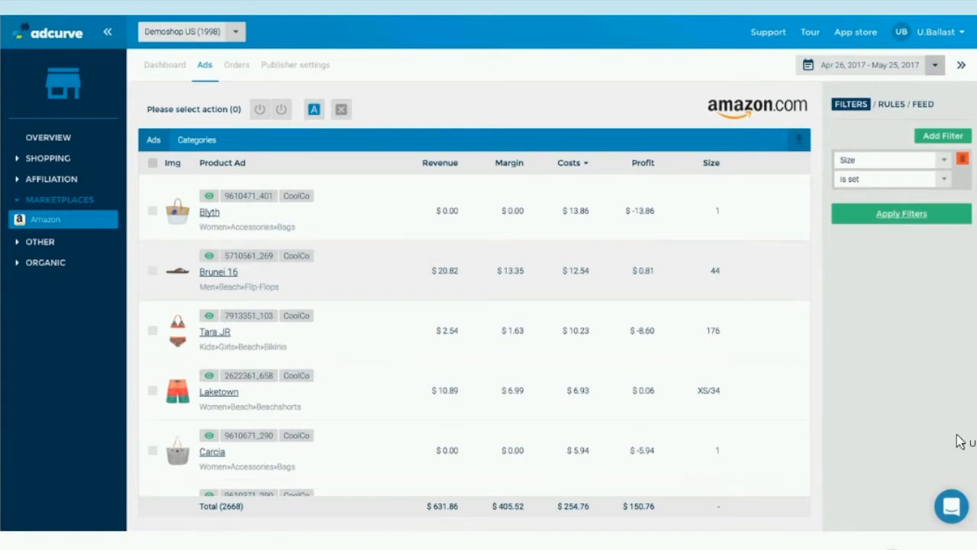
Examine the content rules set up for the Amazon ads, including the one named "Content rule".
left_click(892, 104)
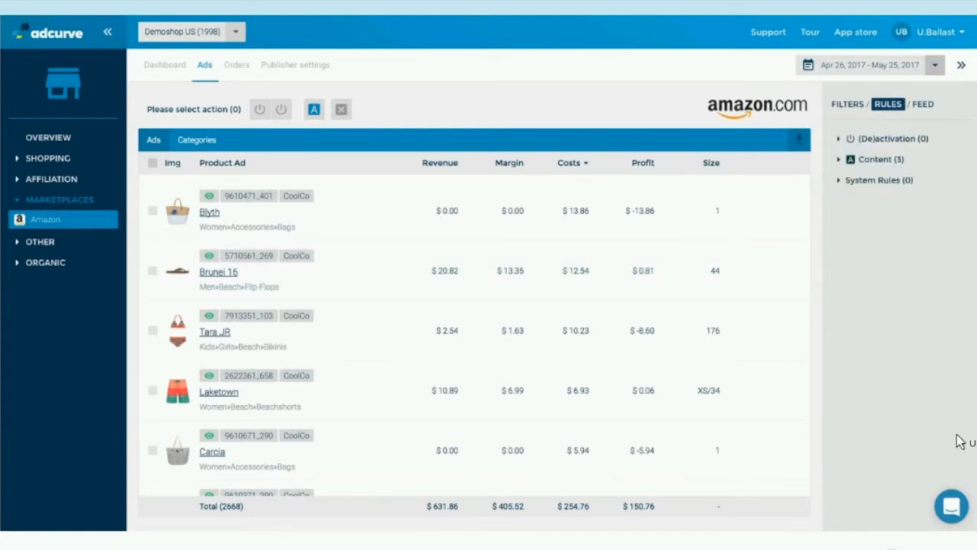
left_click(881, 159)
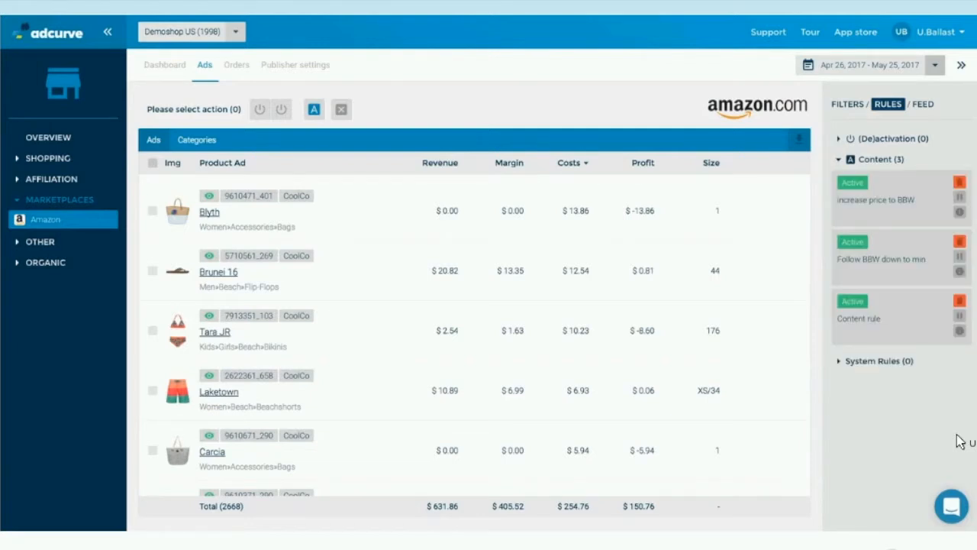
left_click(878, 318)
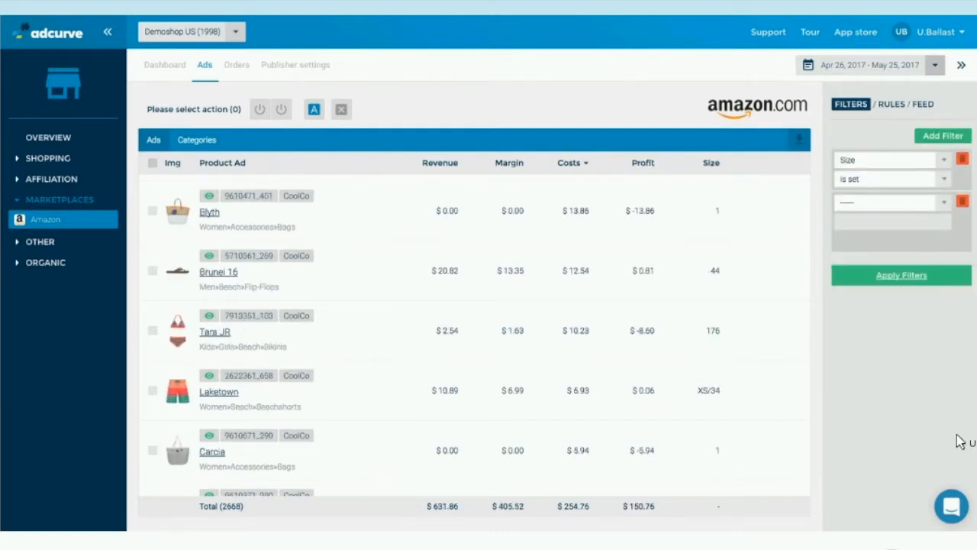
Filter the Amazon ads to products with Stock less than 1, keeping the Size filter.
type("stock")
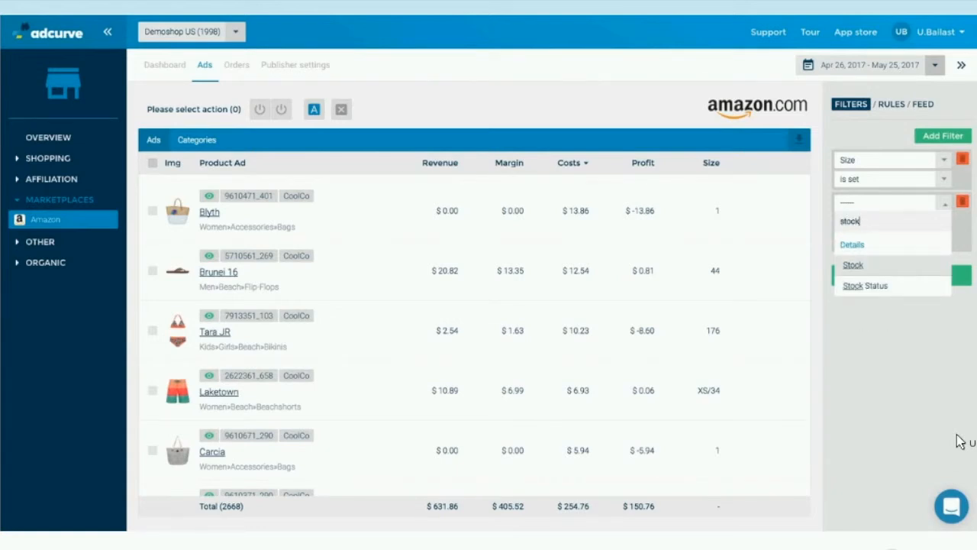
key("Return")
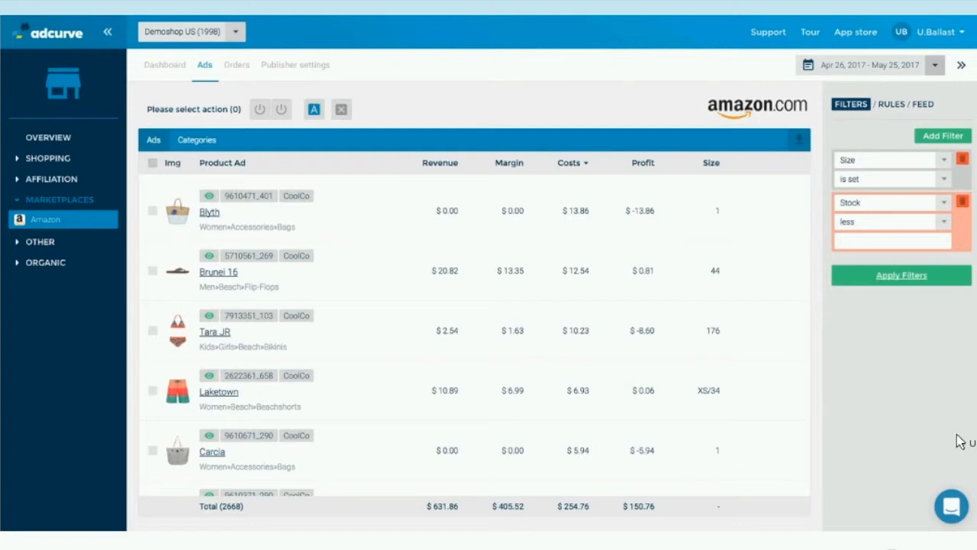
type("1")
key("Return")
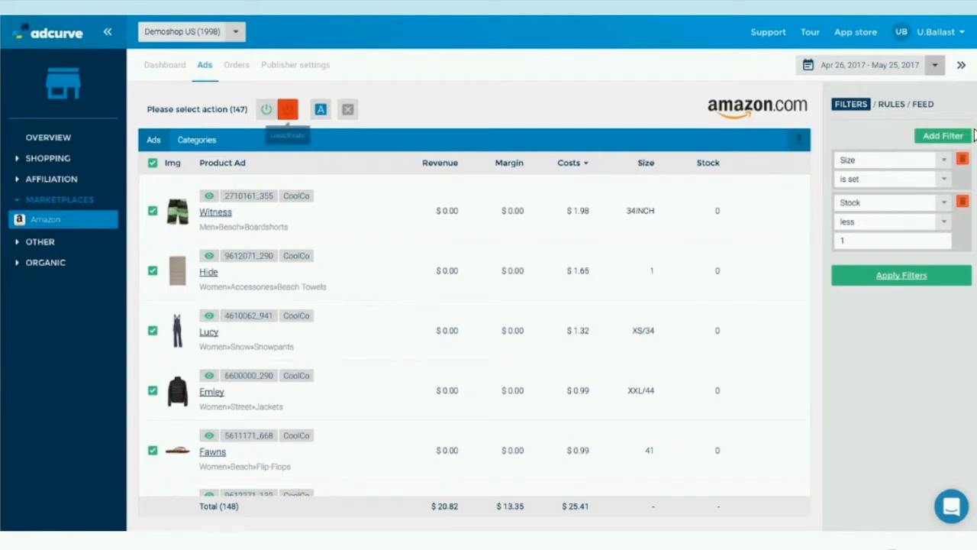
Deactivate the selected product ads for all current and future products matching Size is set and Stock less 1.
left_click(288, 109)
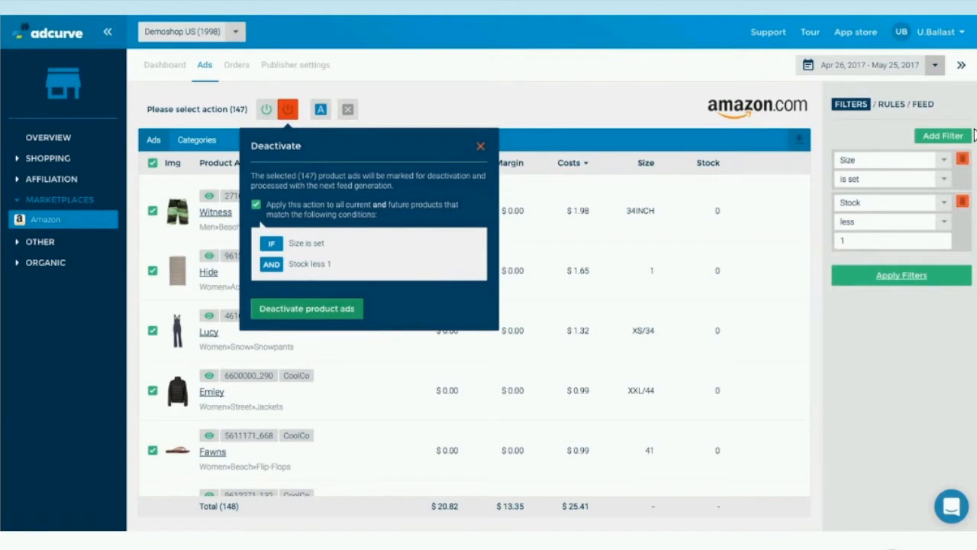
left_click(307, 309)
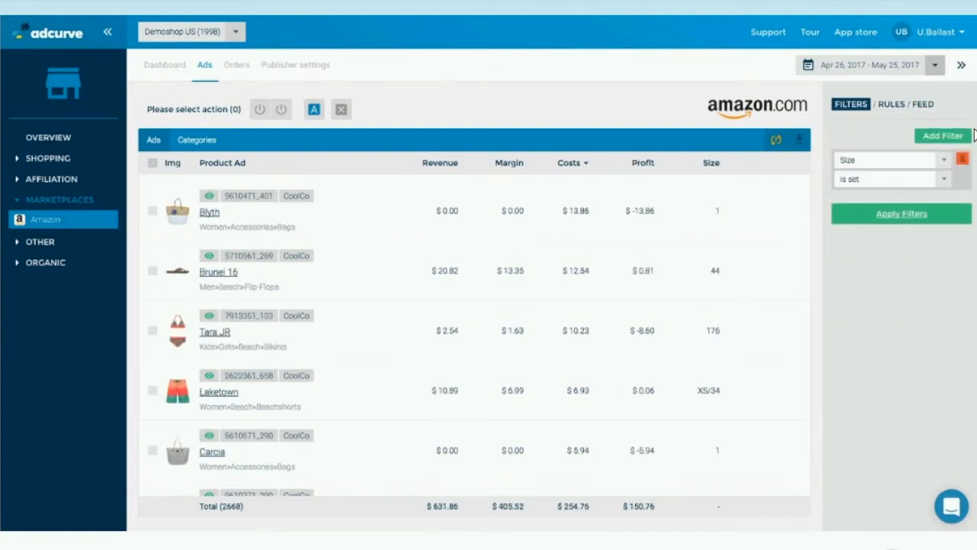
Filter the ads to Selling Price less than 10 alongside the Size filter and select all matching ads.
left_click(970, 135)
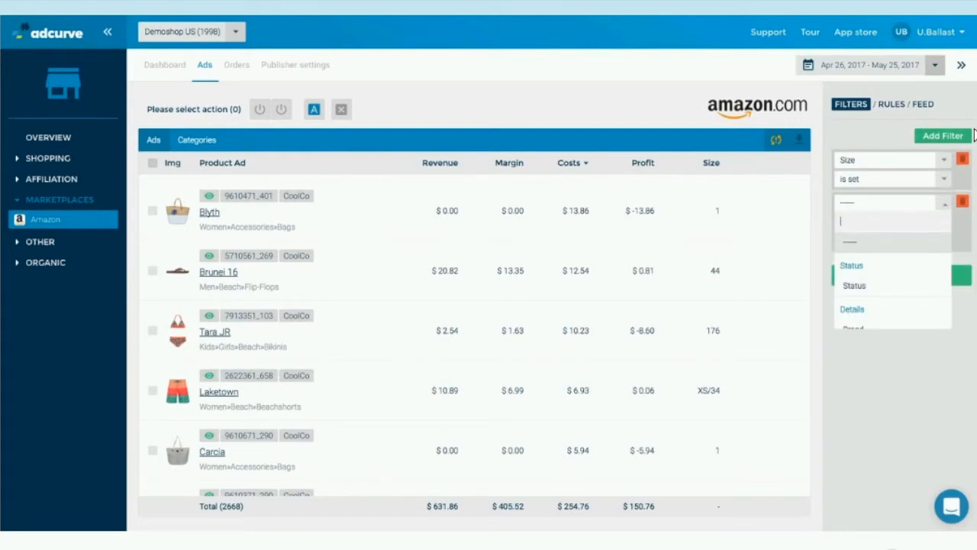
type("selling")
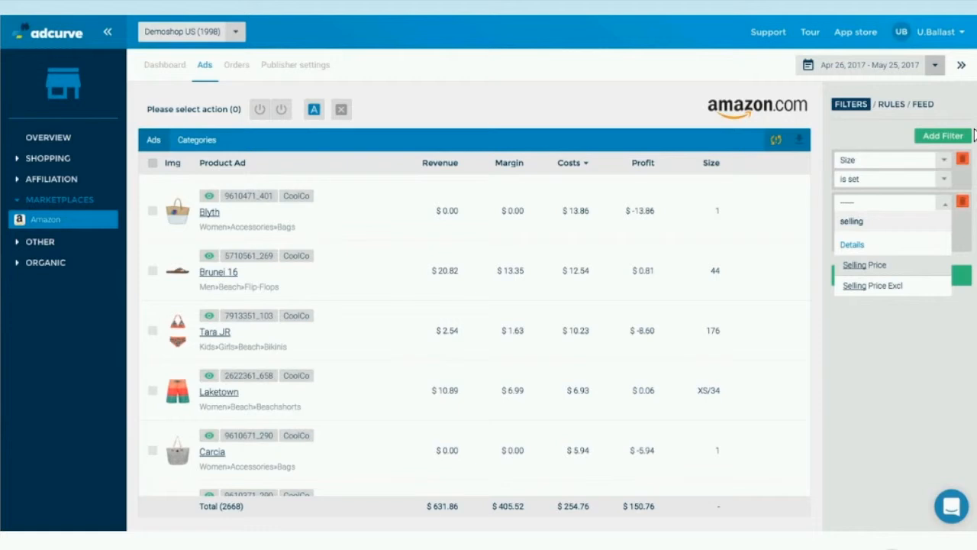
key("Return")
key("Tab")
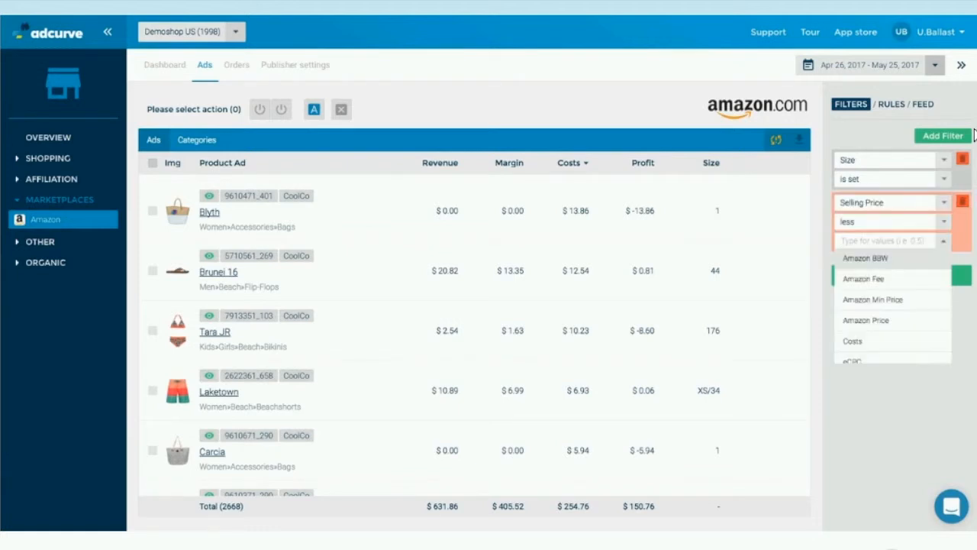
type("10")
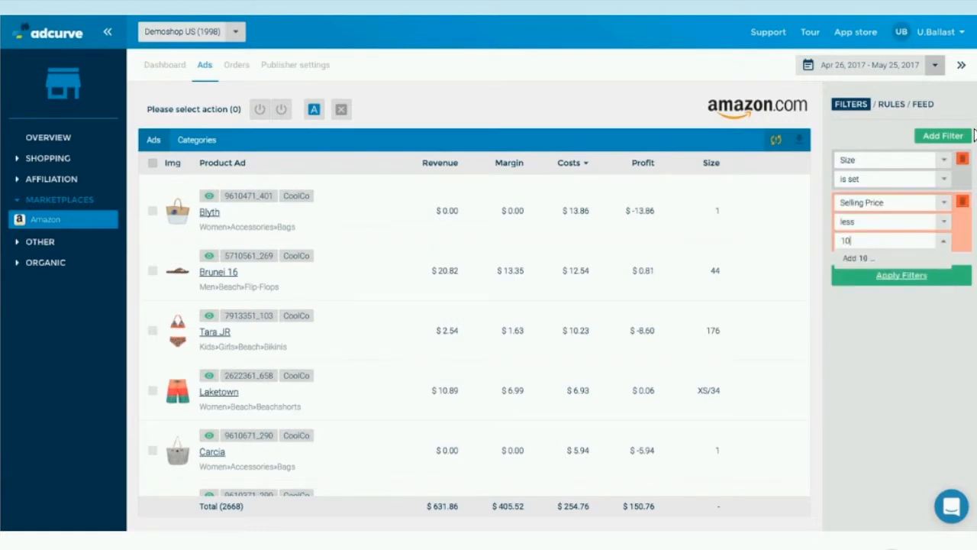
key("Return")
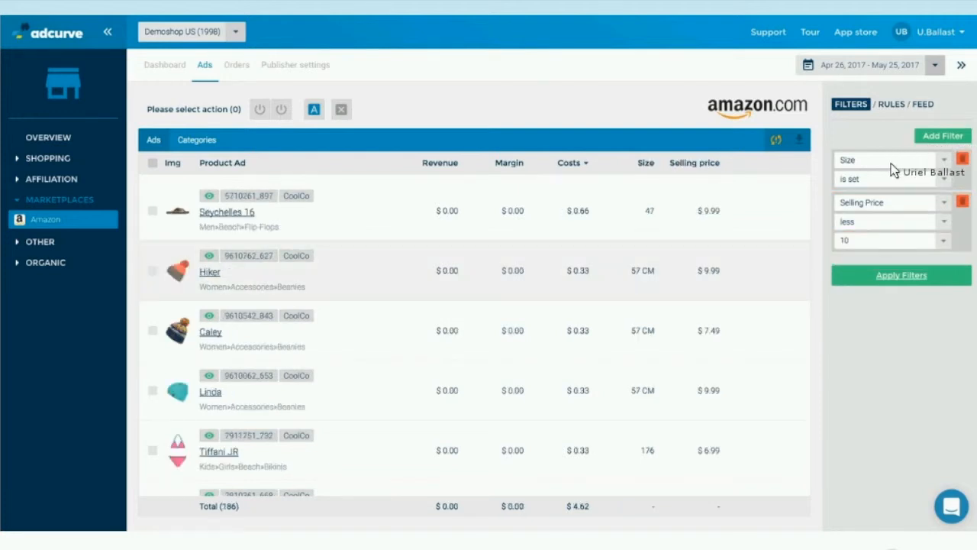
left_click(153, 163)
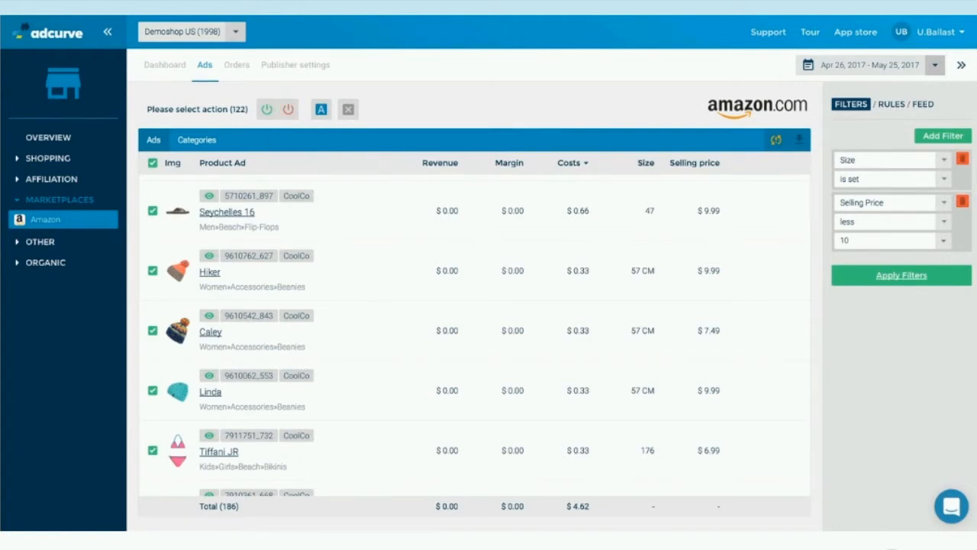
Replace the Selling Price filter with Brand contains "apple" and apply it to the ads.
left_click(892, 202)
scroll(892, 283, "up", 3)
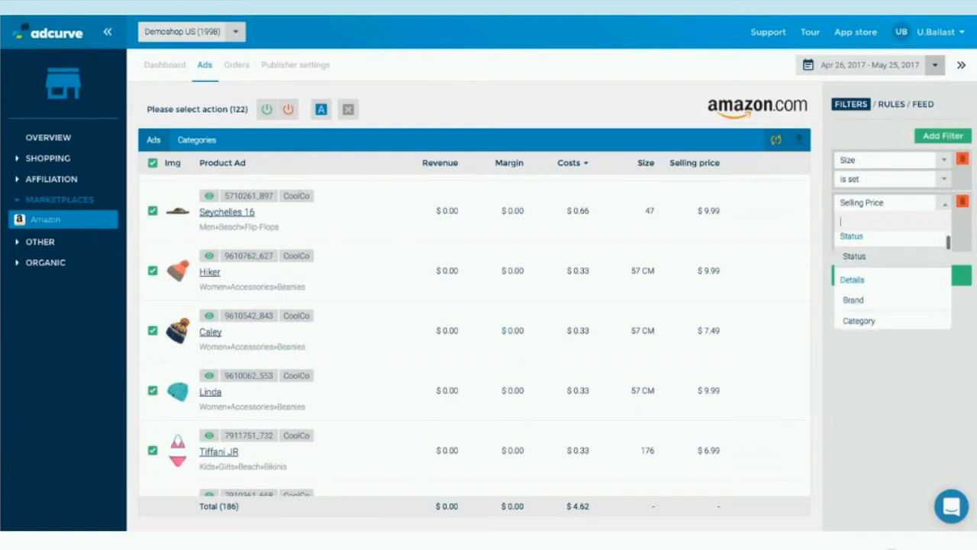
left_click(868, 295)
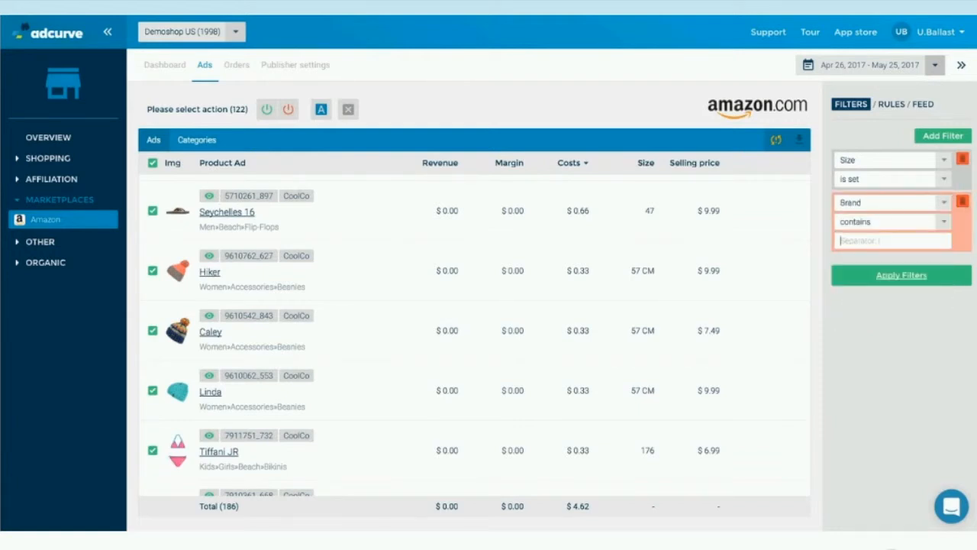
type("apple")
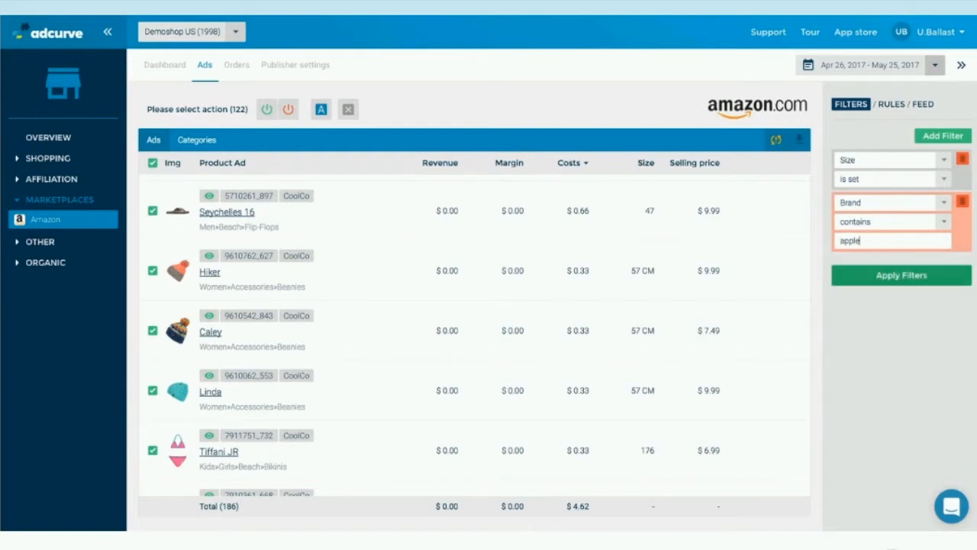
left_click(902, 275)
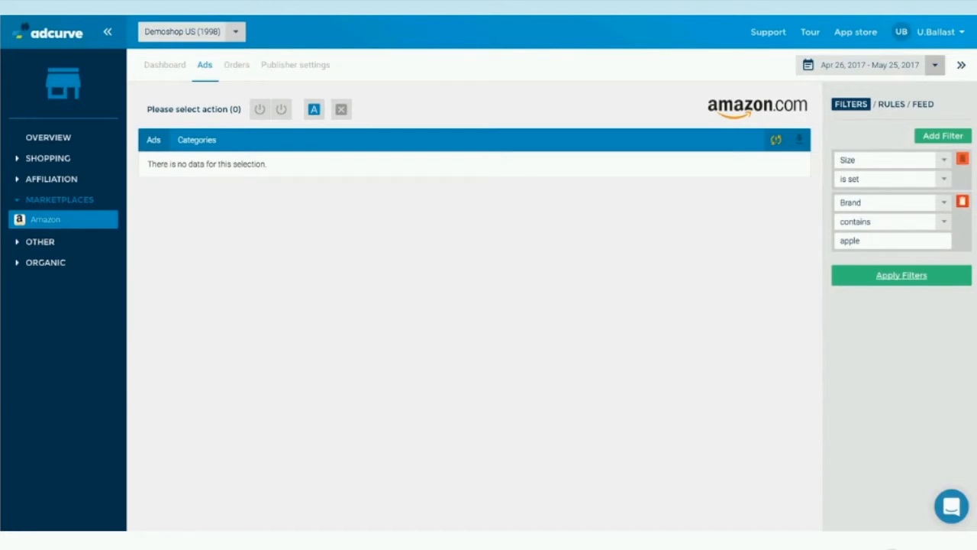
Remove the Brand filter and switch to the slide presentation about repricing products on Amazon.
left_click(963, 201)
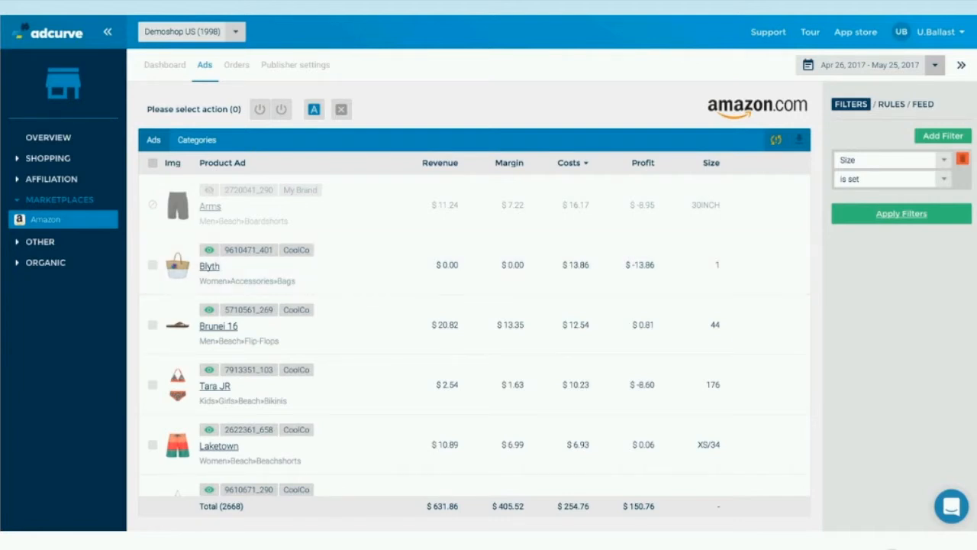
key("alt+Tab")
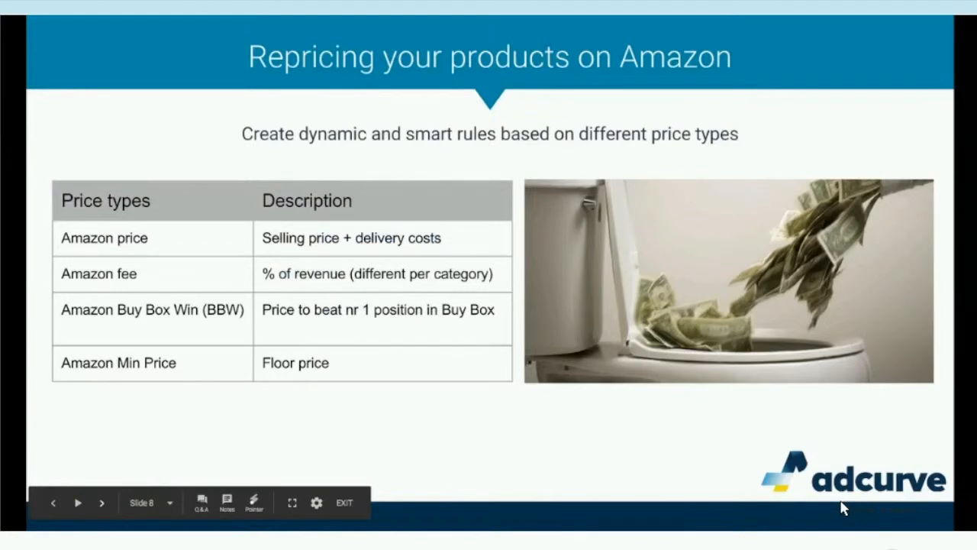
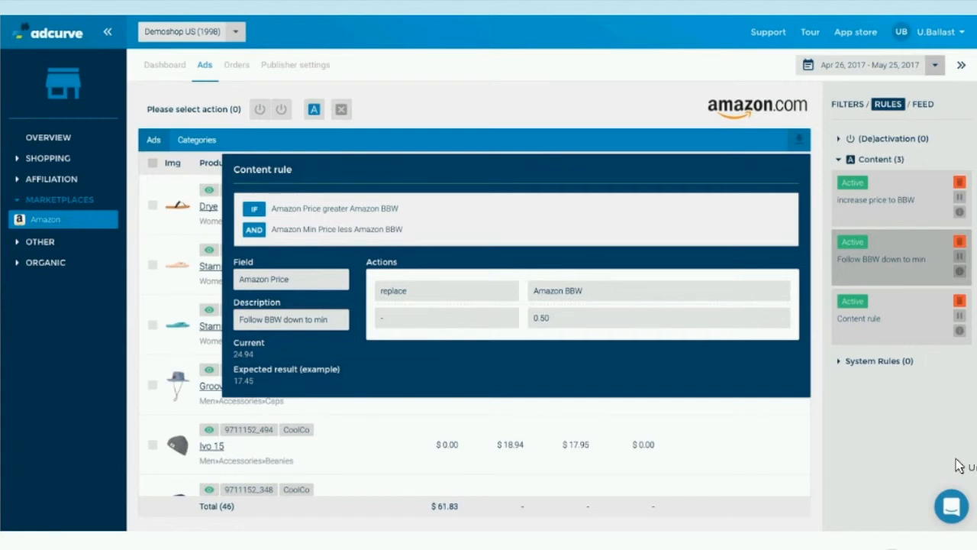
Review the "increase price to BBW" content rule, then switch to the presentation slide about starting to sell on Amazon via AdCurve.
left_click(960, 466)
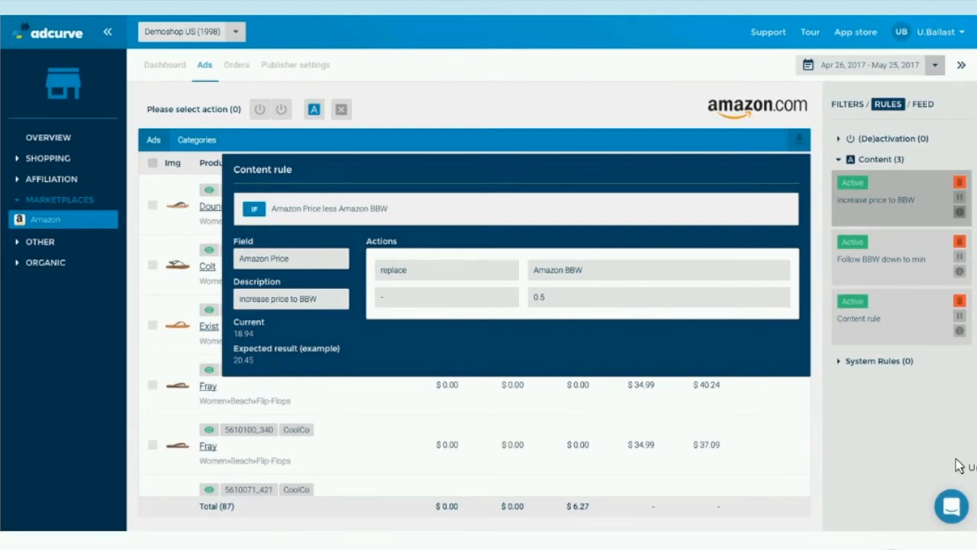
left_click(960, 465)
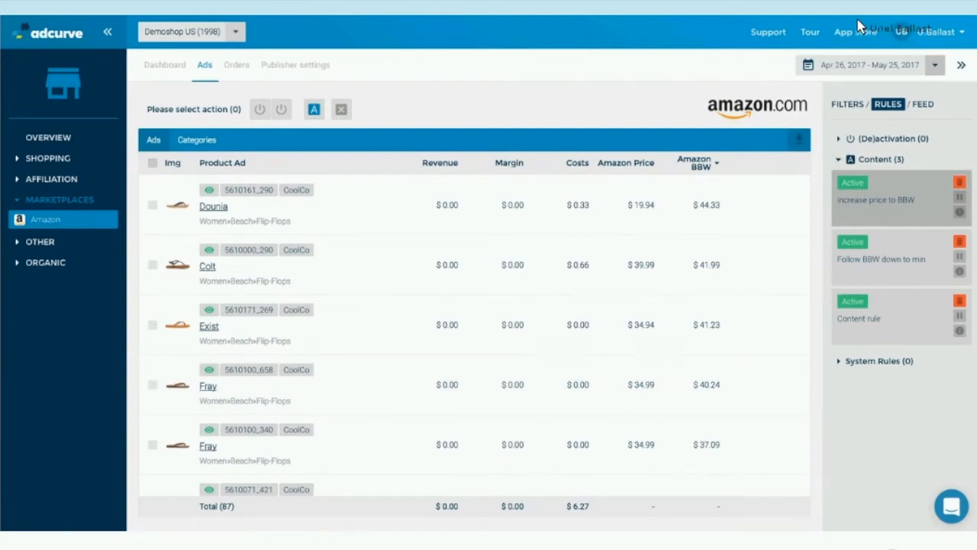
key("alt+Tab")
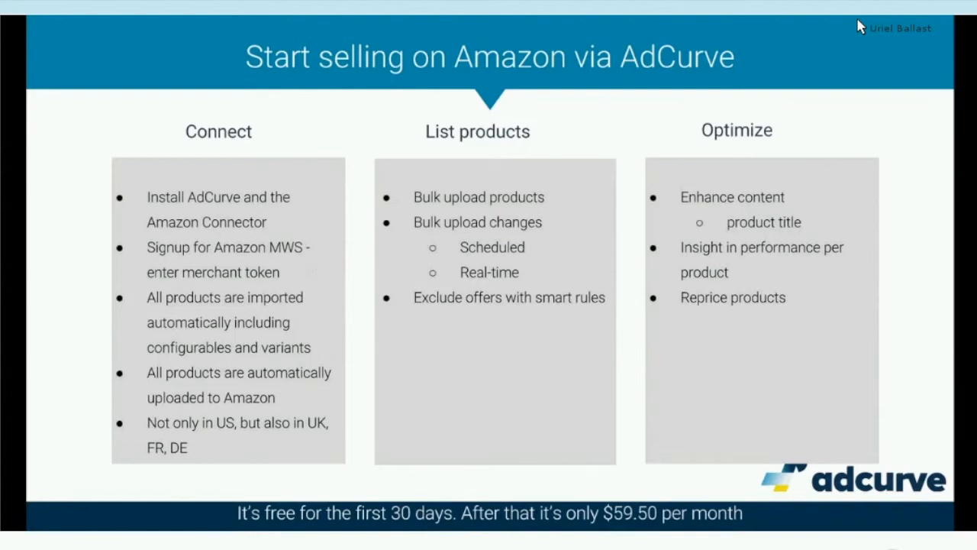
Switch back to Adcurve's app store and look through the available channels for the Fashion & Apparel industry.
key("alt+Tab")
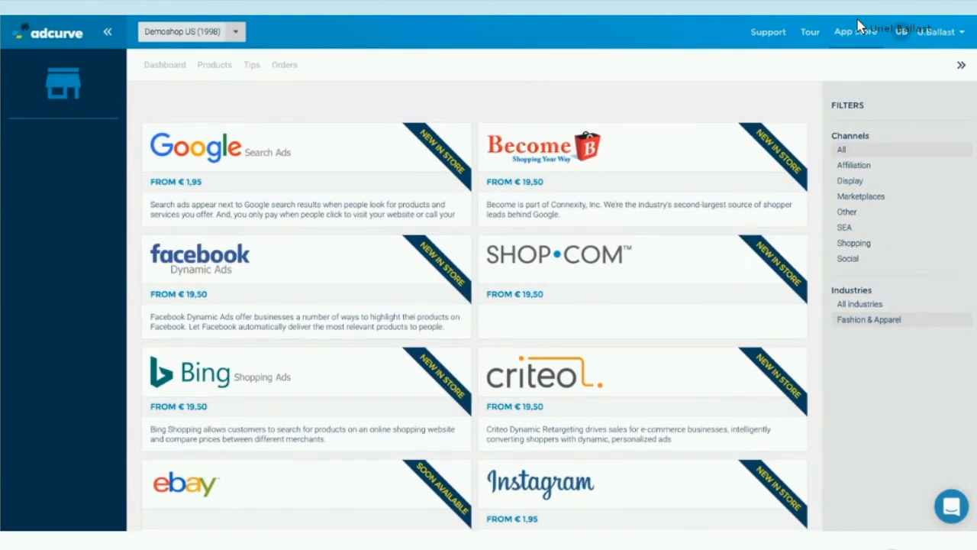
scroll(643, 152, "down", 4)
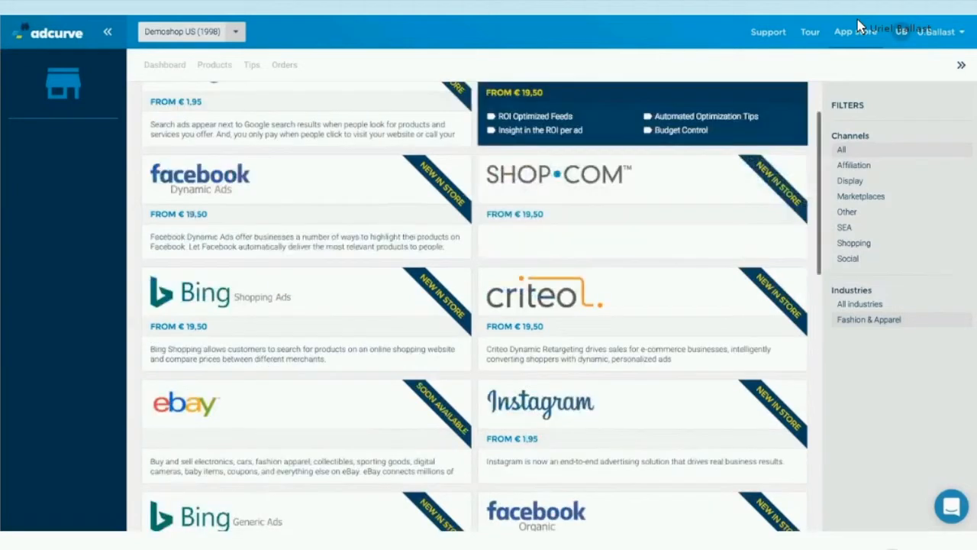
scroll(643, 174, "down", 1)
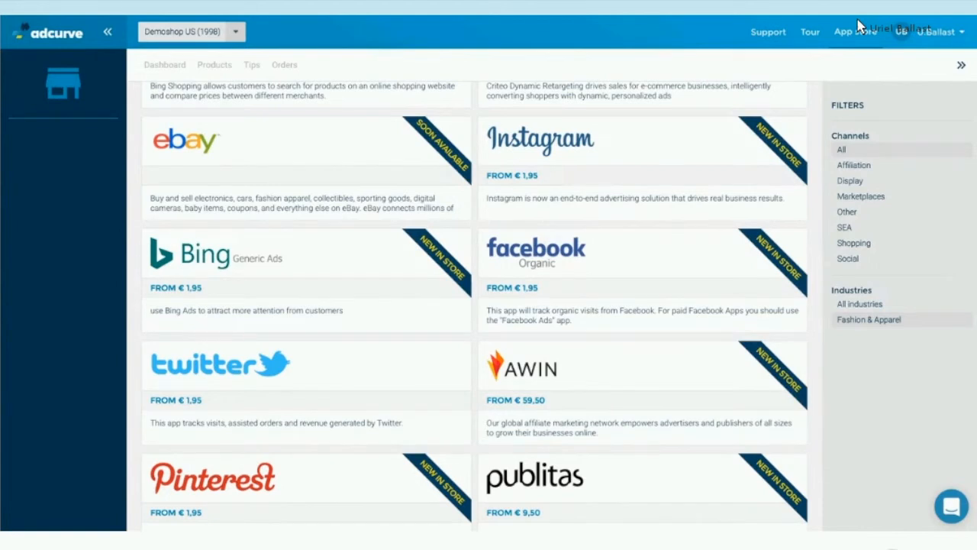
scroll(305, 305, "up", 3)
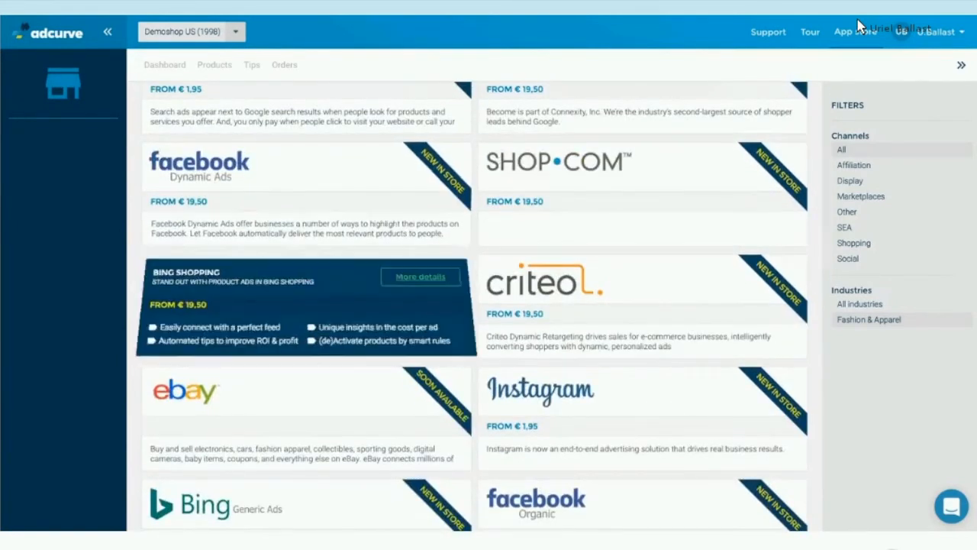
scroll(970, 99, "up", 1)
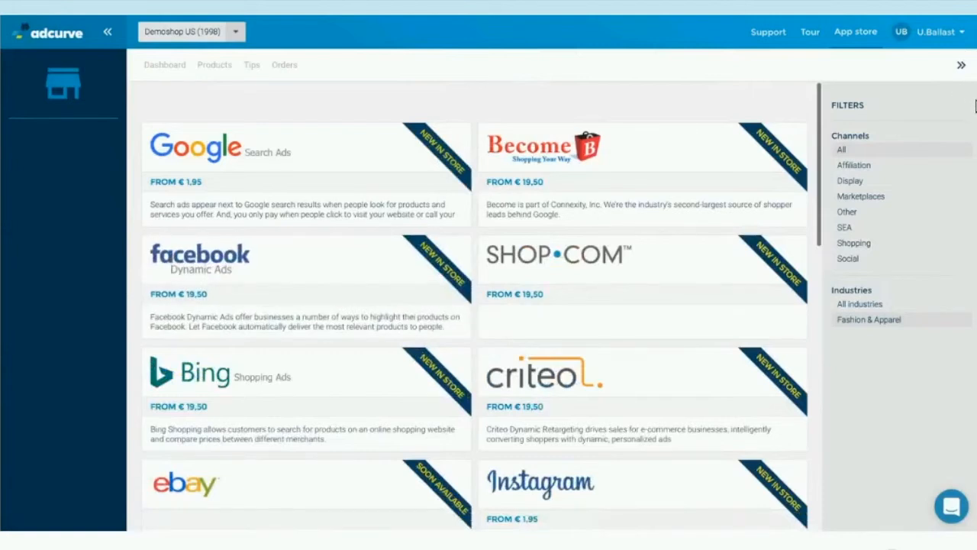